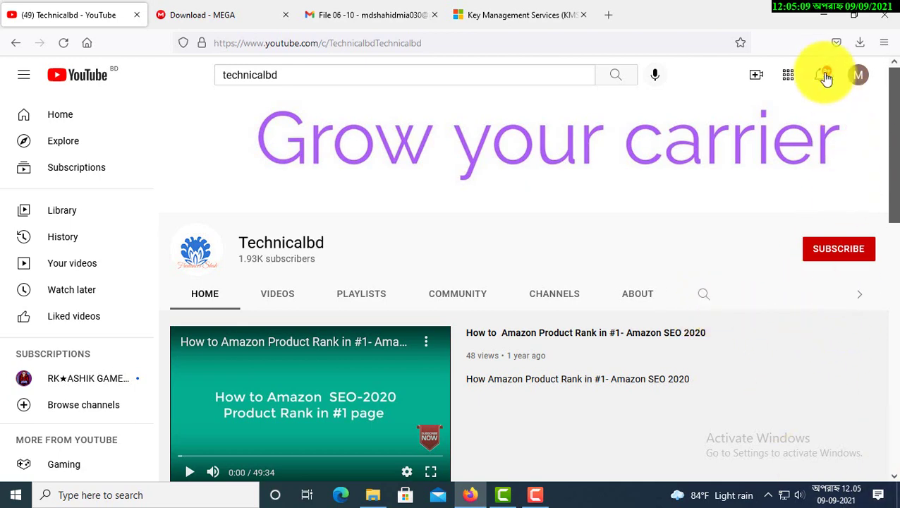
# - Open the desktop's Personalization settings and examine the Background page for its activation requirement
pyautogui.click(821, 12)
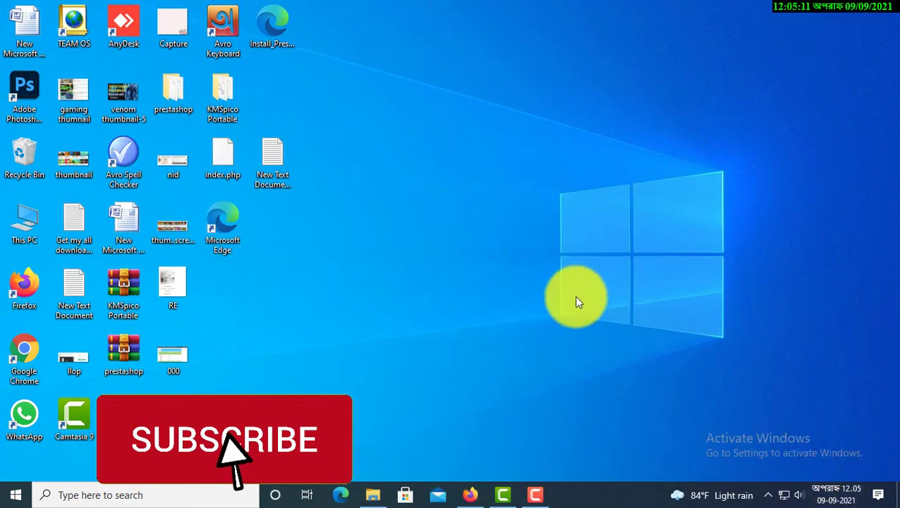
pyautogui.rightClick(672, 224)
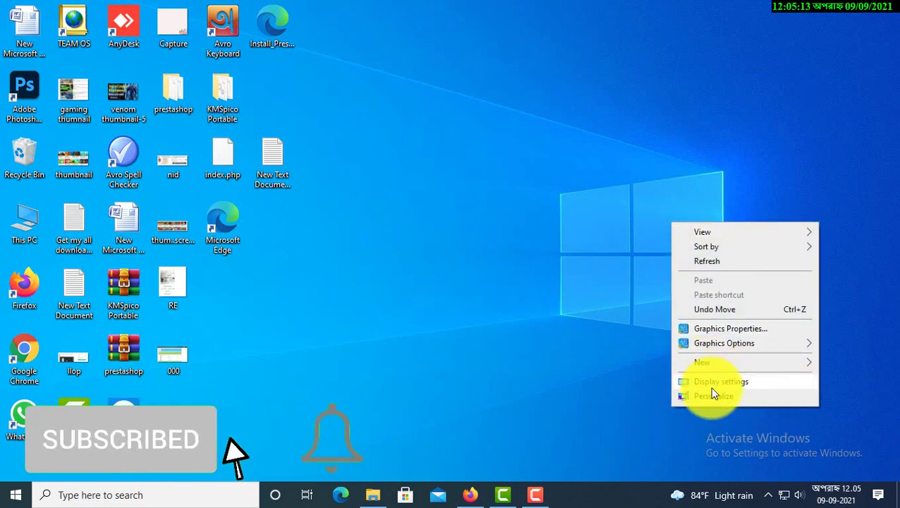
pyautogui.click(712, 397)
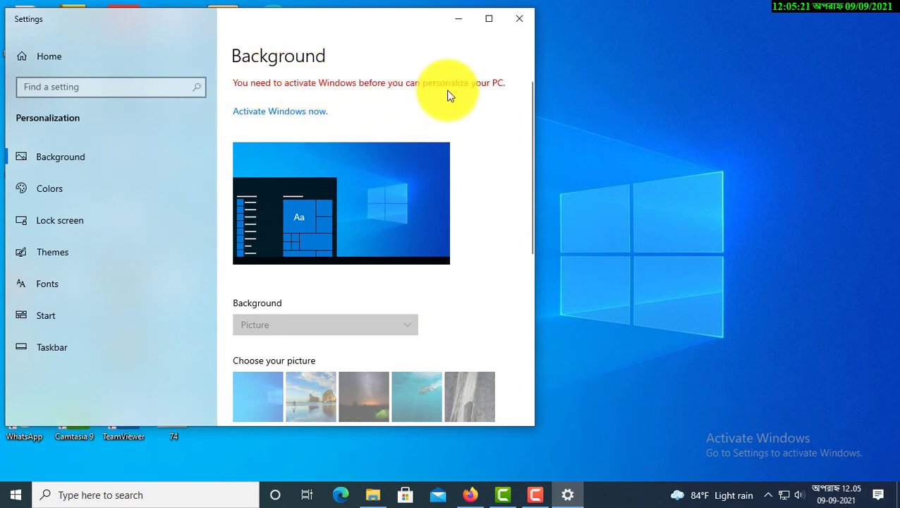
pyautogui.scroll(-10, 458, 286)
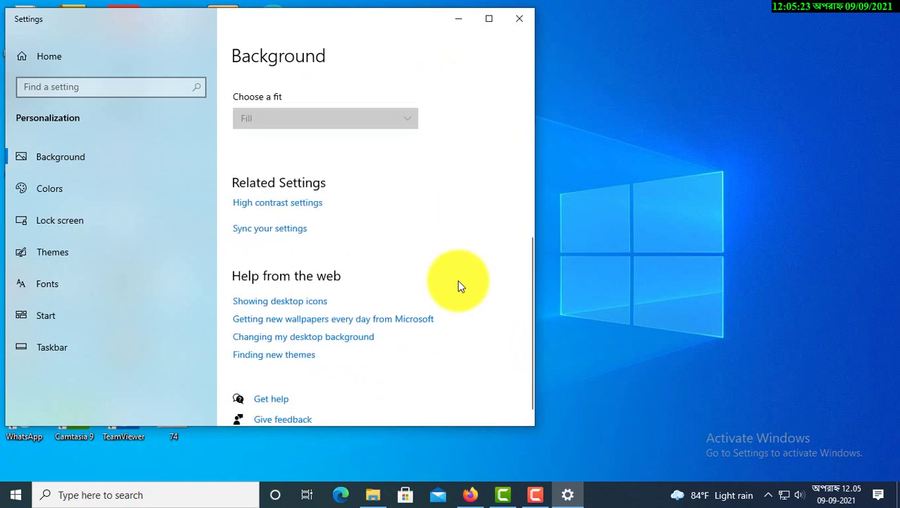
pyautogui.scroll(10, 458, 286)
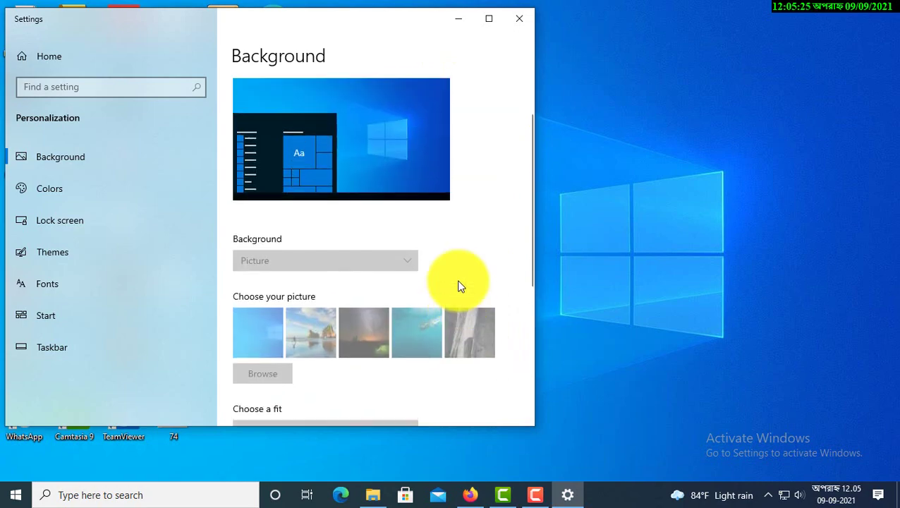
pyautogui.moveTo(352, 16); pyautogui.dragTo(317, 23)
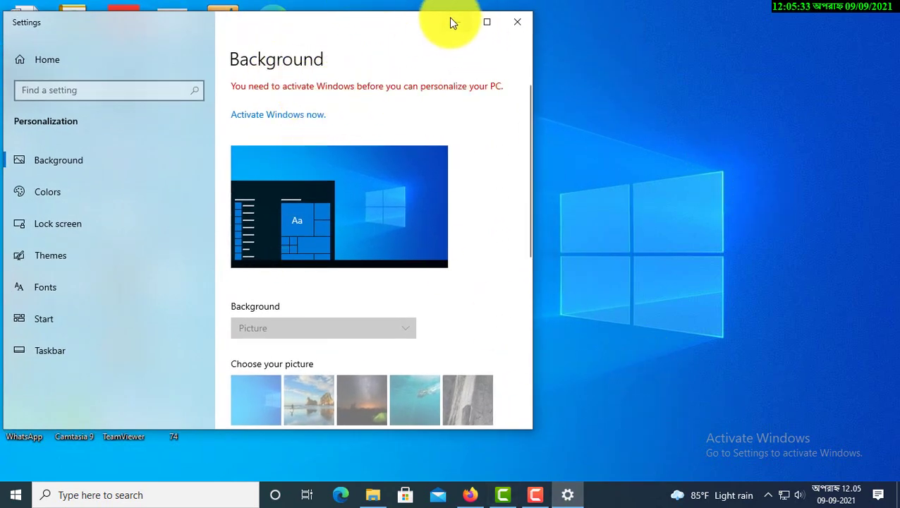
pyautogui.click(559, 499)
# - Switch to Firefox, view the Microsoft page on KMS client activation keys, and return to the desktop
pyautogui.click(468, 494)
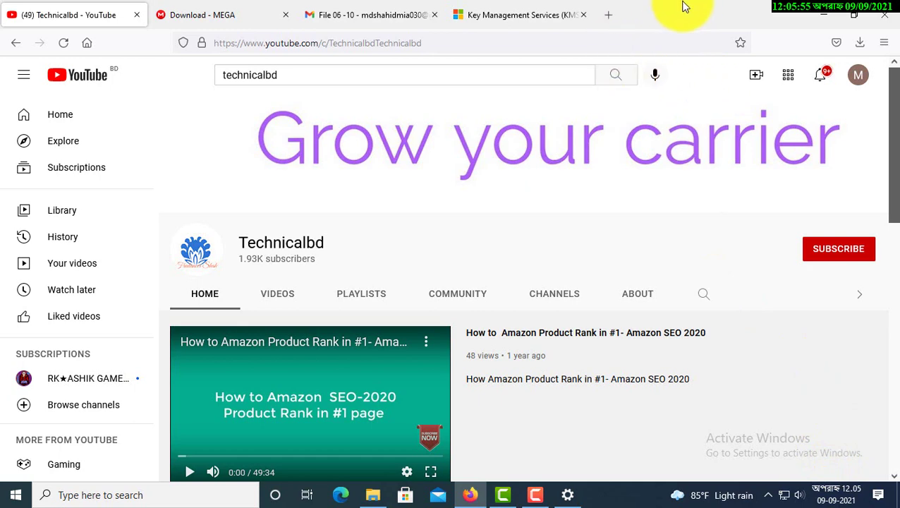
pyautogui.click(506, 15)
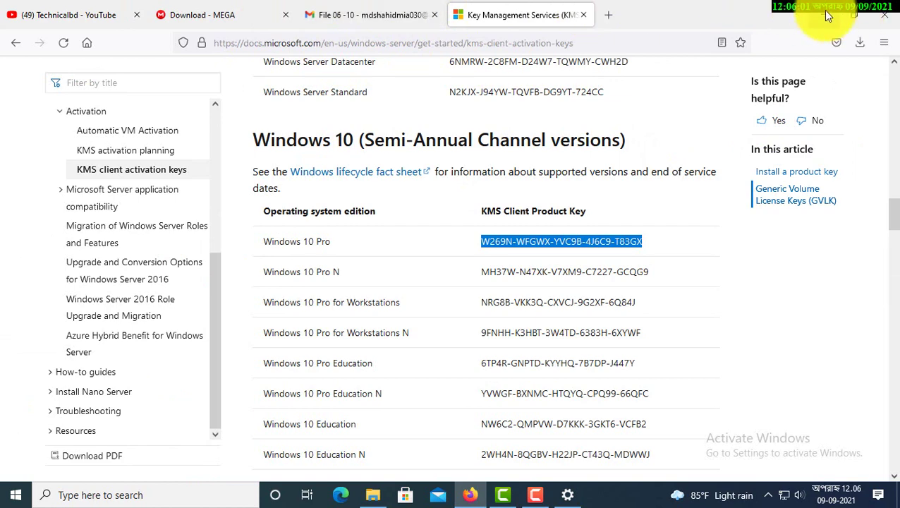
pyautogui.click(853, 14)
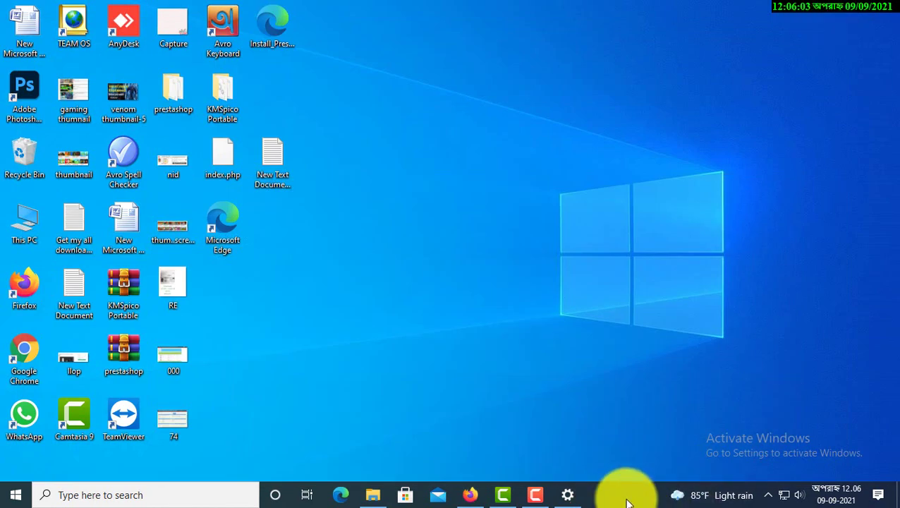
# - Open Windows Security and turn on real-time protection under Virus & threat protection
pyautogui.click(770, 496)
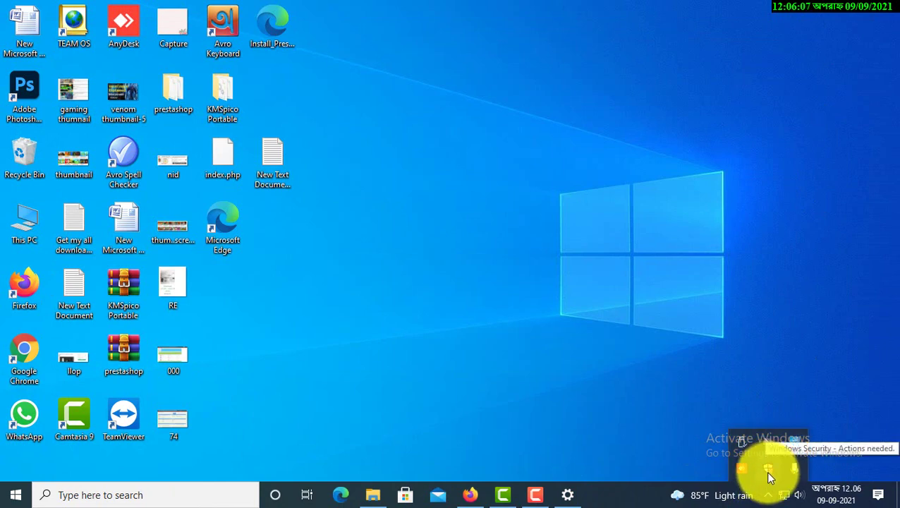
pyautogui.click(768, 471)
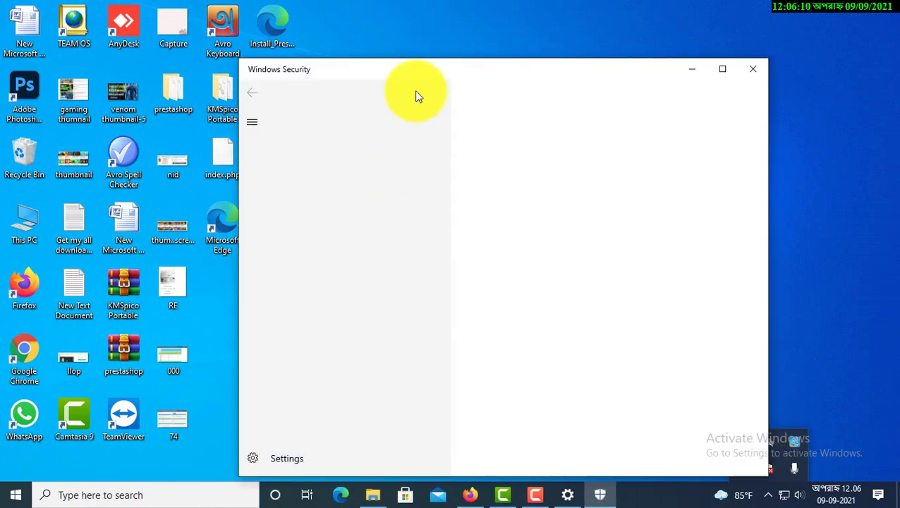
pyautogui.moveTo(412, 70); pyautogui.dragTo(199, 33)
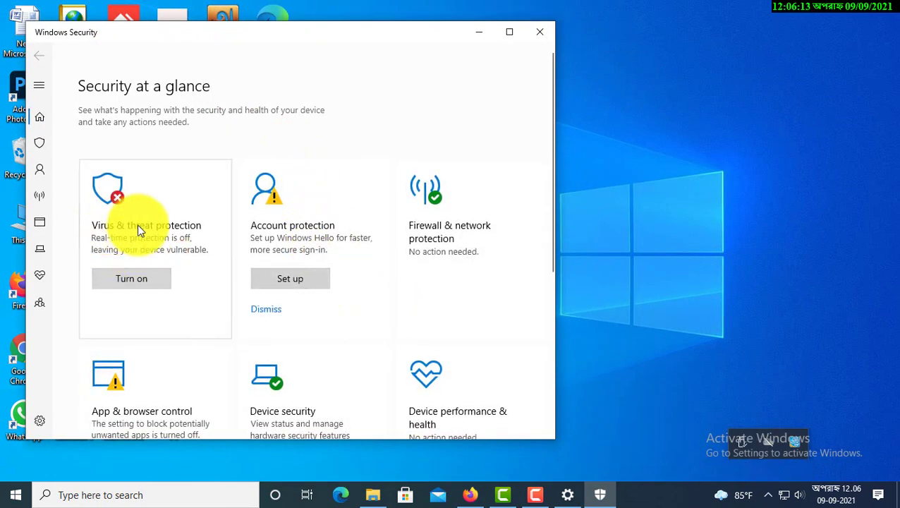
pyautogui.click(148, 279)
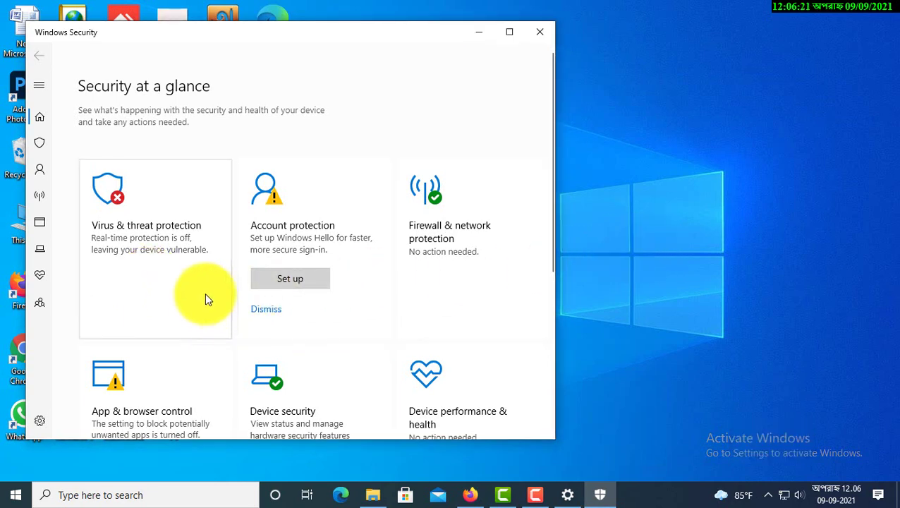
# - Turn off Real-time protection in the Virus & threat protection settings and close Windows Security
pyautogui.click(136, 244)
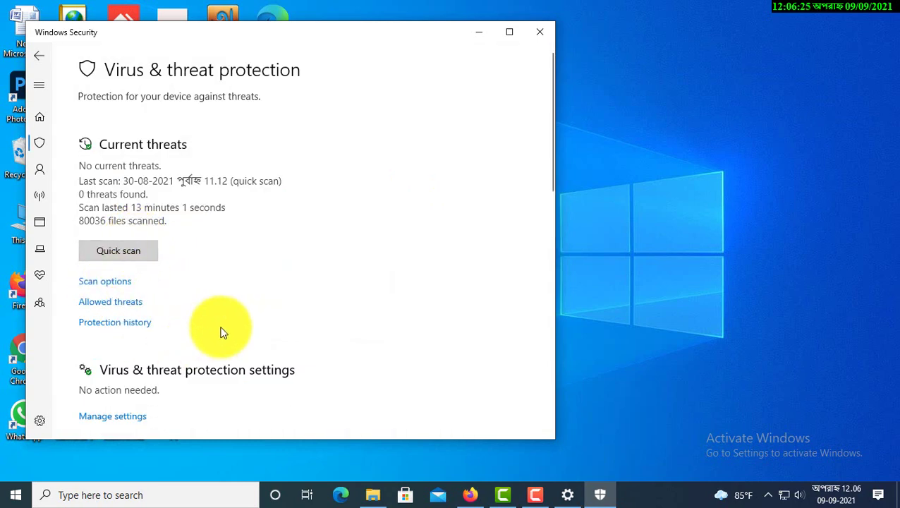
pyautogui.scroll(-3, 211, 329)
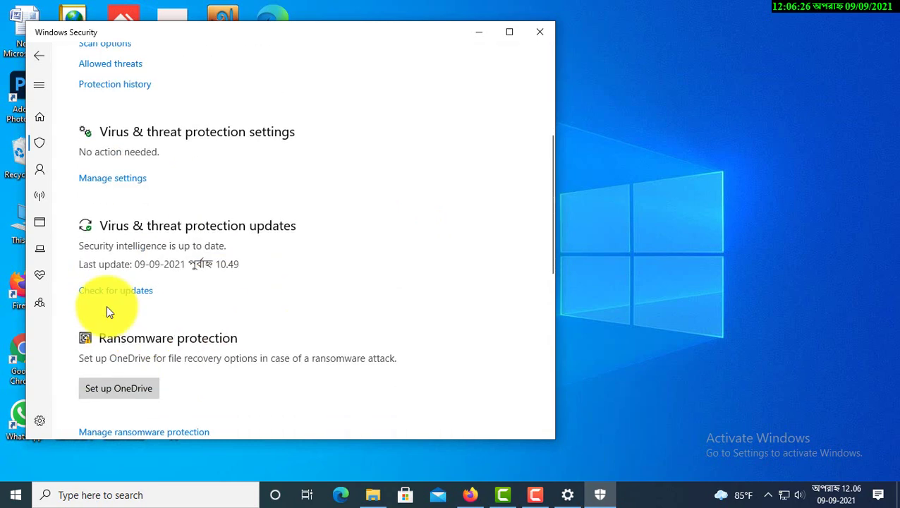
pyautogui.click(113, 179)
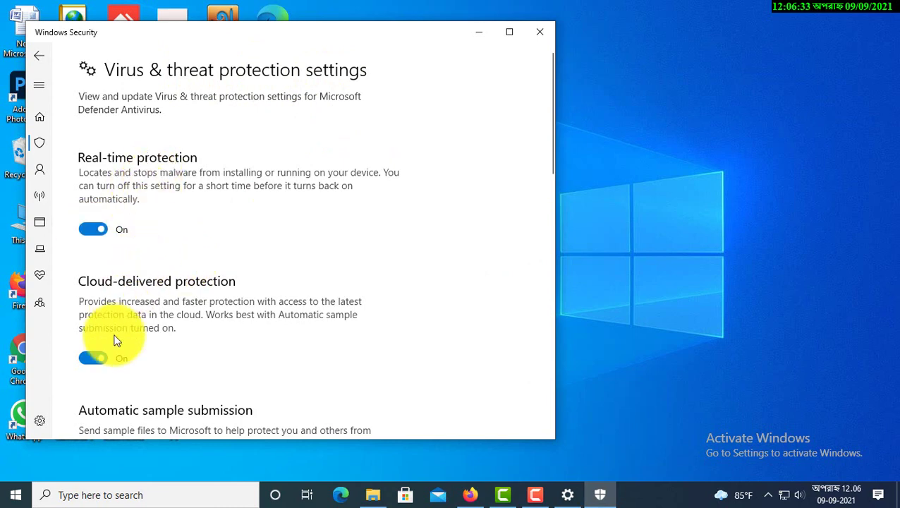
pyautogui.click(90, 229)
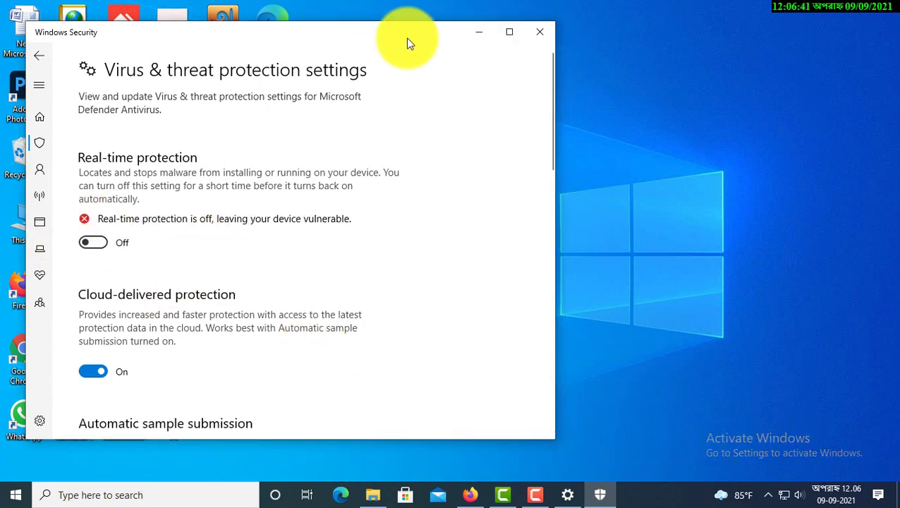
pyautogui.click(534, 41)
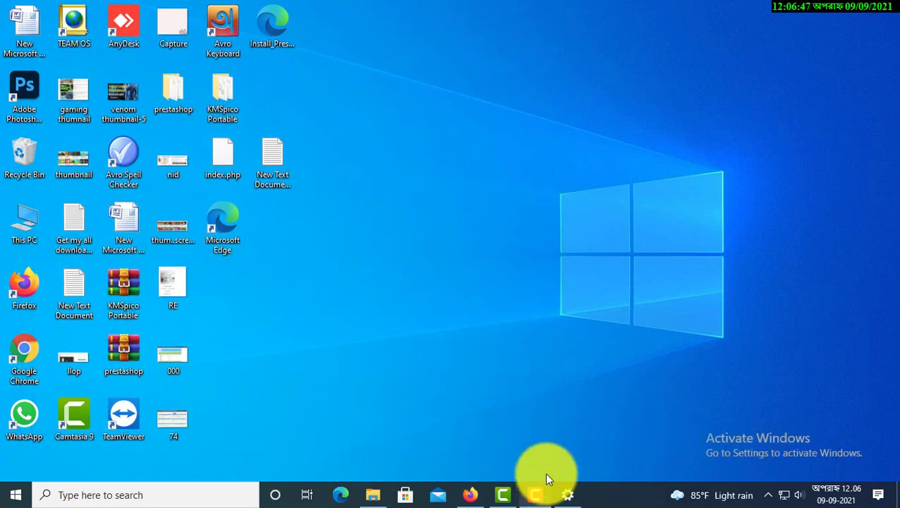
# - Switch to Firefox, check the MEGA download page for KMSpico Portable.zip, and return to the desktop
pyautogui.click(470, 495)
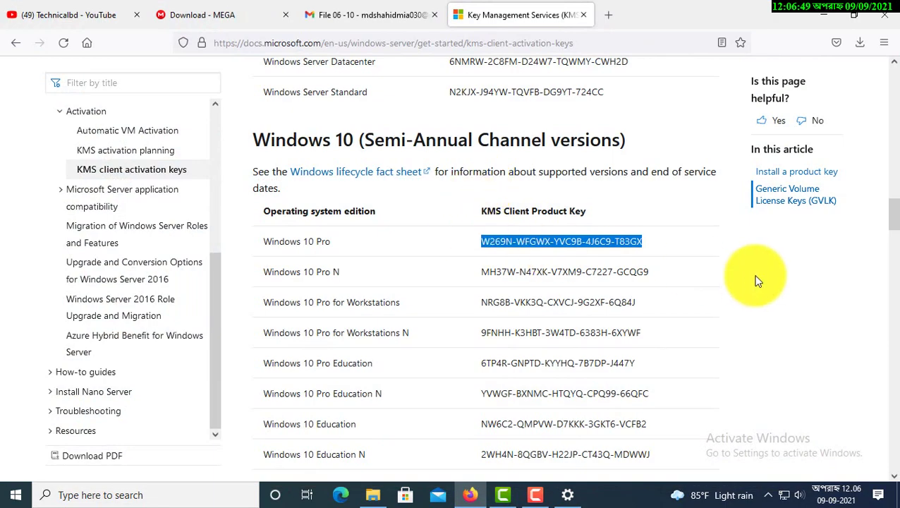
pyautogui.click(222, 23)
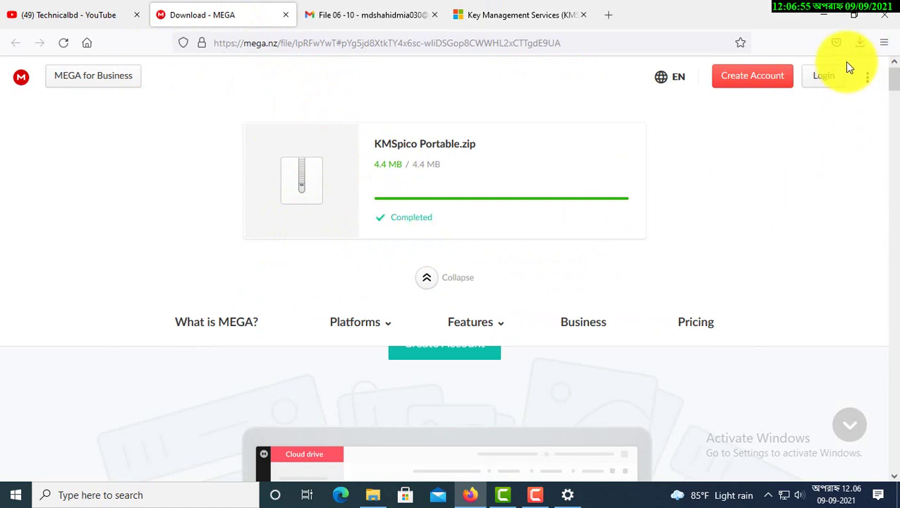
pyautogui.click(836, 45)
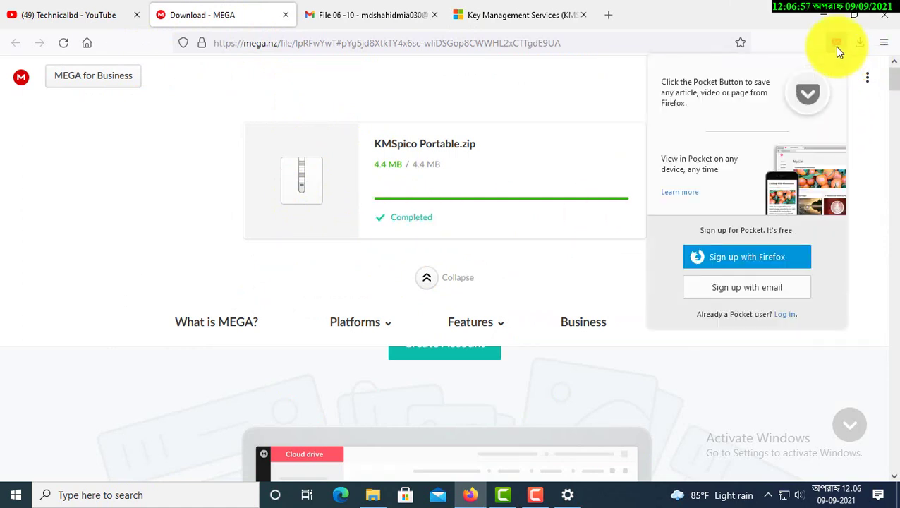
pyautogui.click(834, 47)
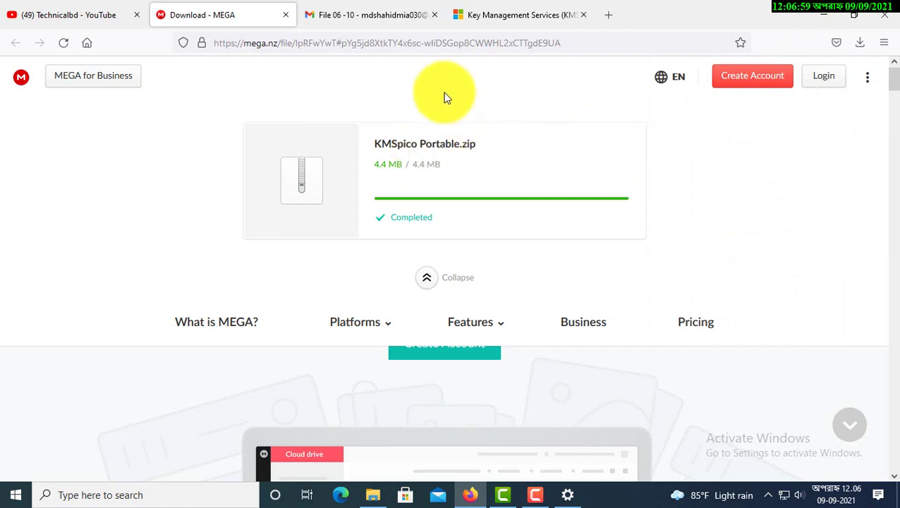
pyautogui.click(821, 12)
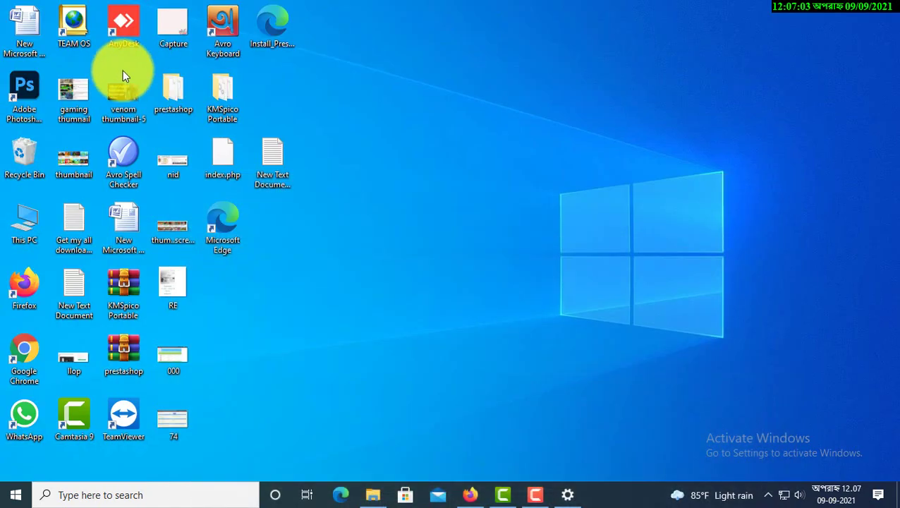
# - Open the KMSpico Portable folder on the Desktop through This PC in File Explorer
pyautogui.doubleClick(36, 240)
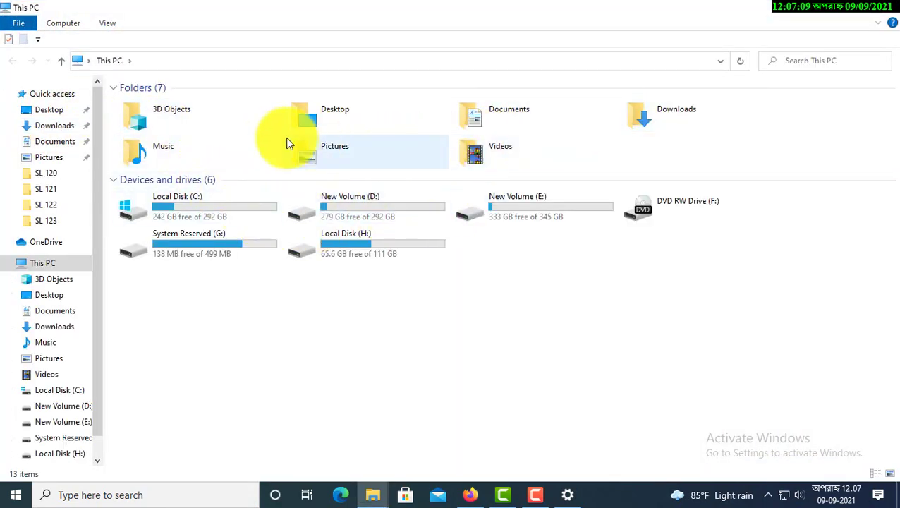
pyautogui.click(312, 119)
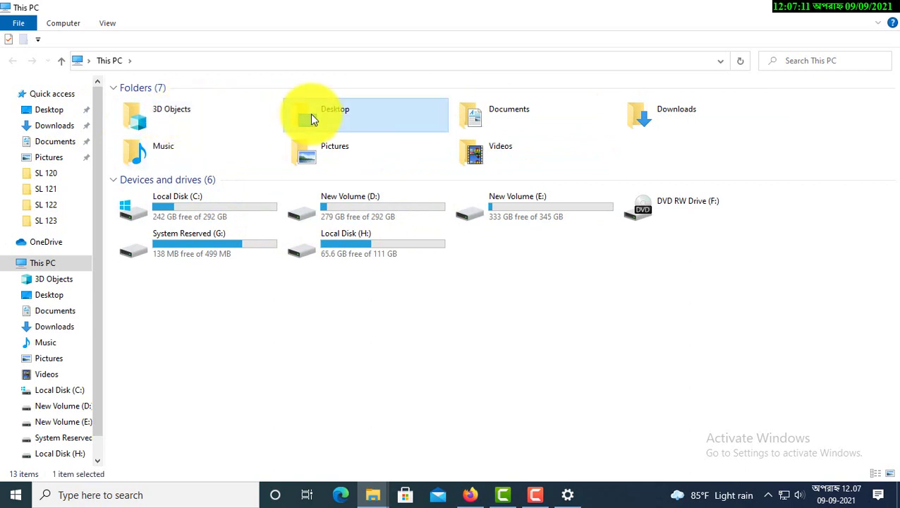
pyautogui.doubleClick(311, 115)
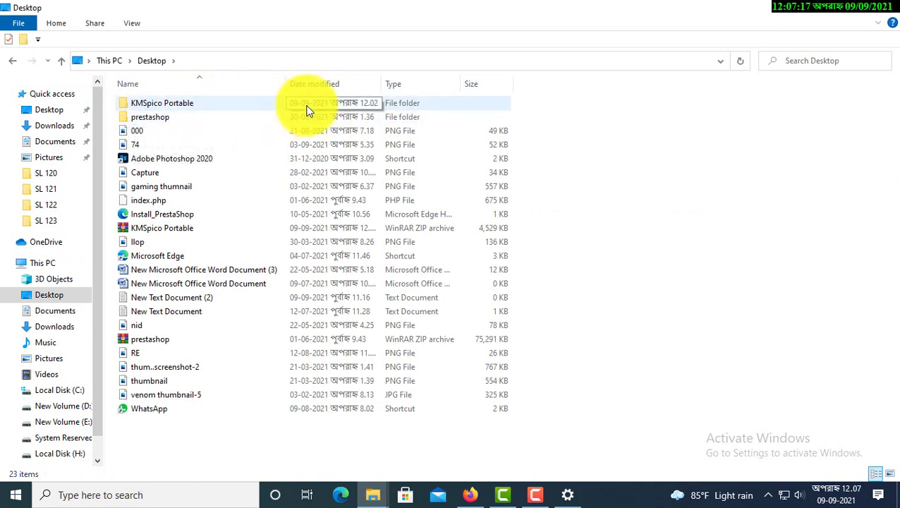
pyautogui.doubleClick(178, 107)
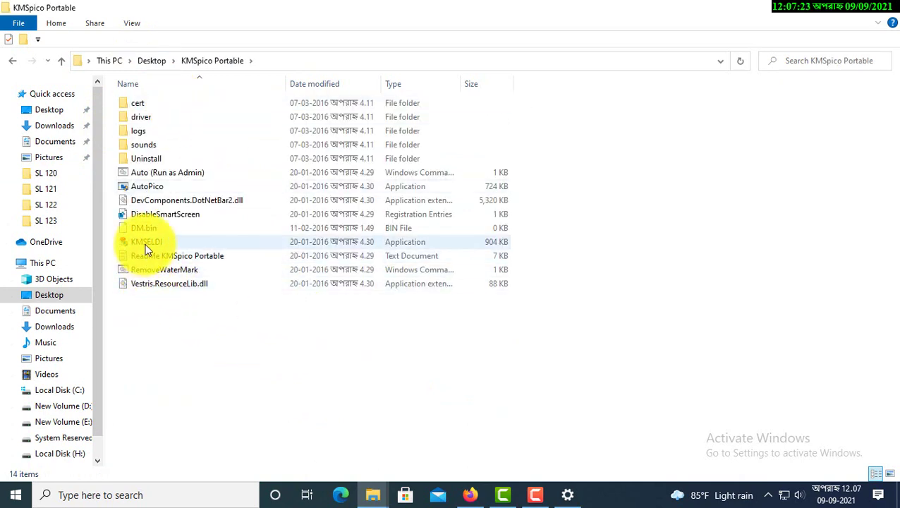
# - Launch the KMSELDI application from the KMSpico Portable folder and keep its window in view
pyautogui.doubleClick(206, 242)
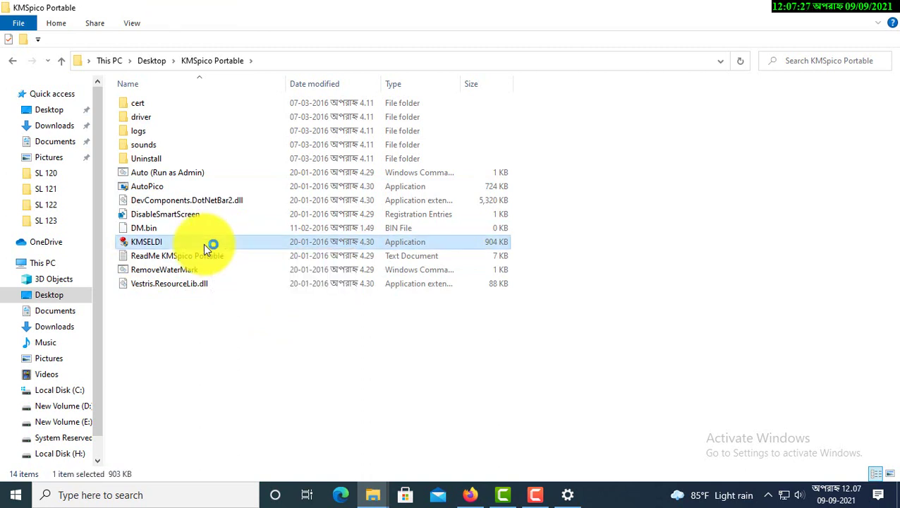
pyautogui.click(203, 244)
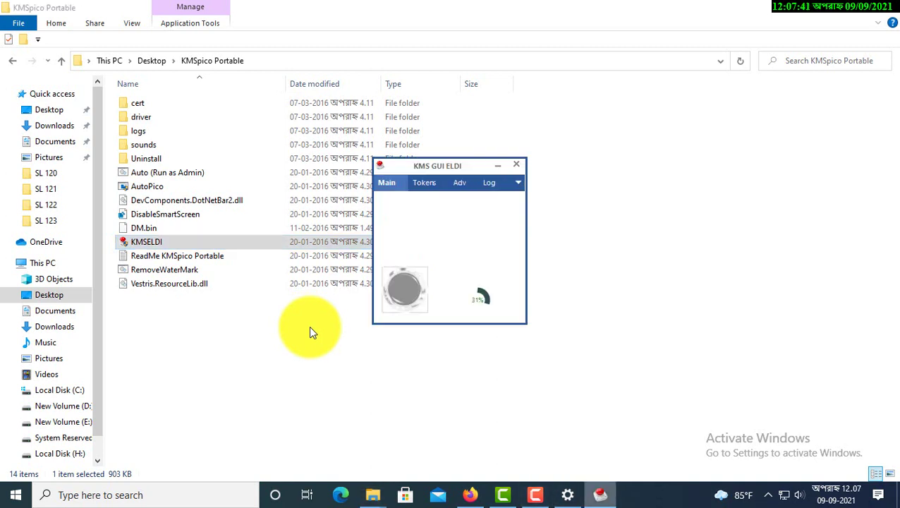
pyautogui.click(601, 495)
pyautogui.click(599, 498)
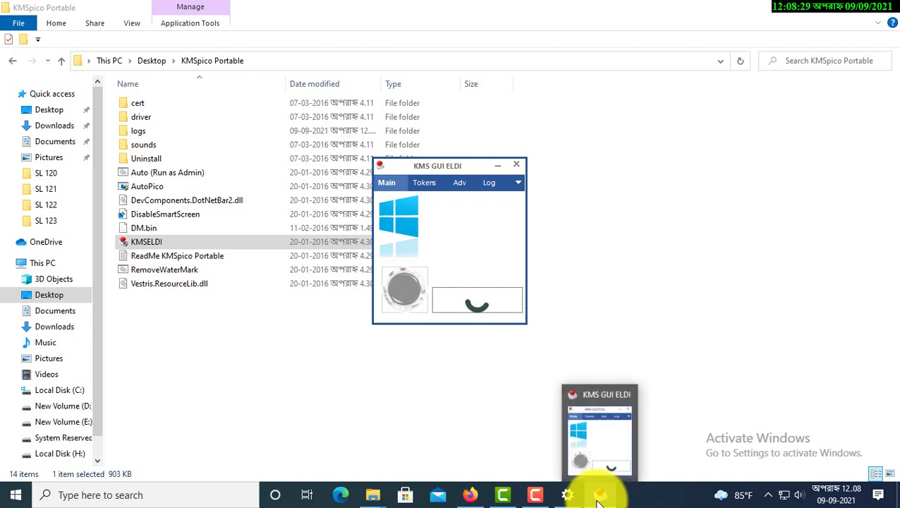
pyautogui.click(599, 497)
pyautogui.click(598, 497)
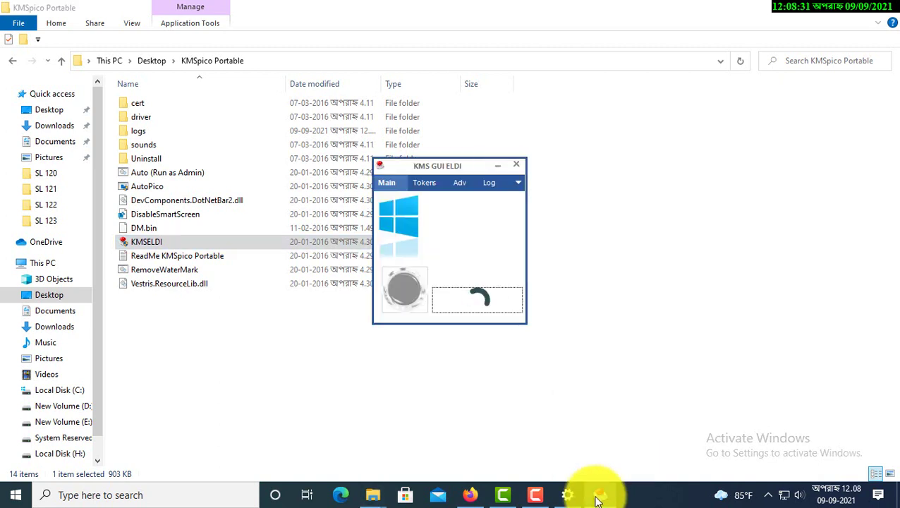
pyautogui.click(538, 496)
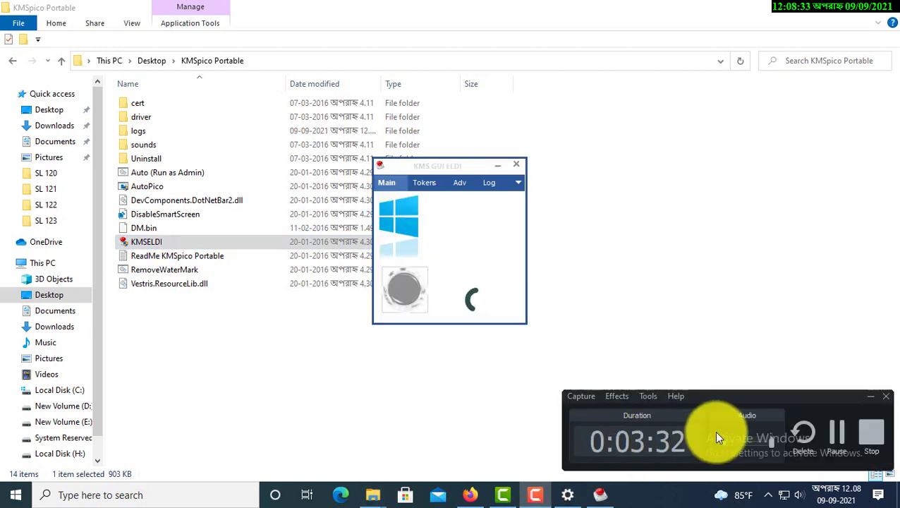
pyautogui.click(827, 434)
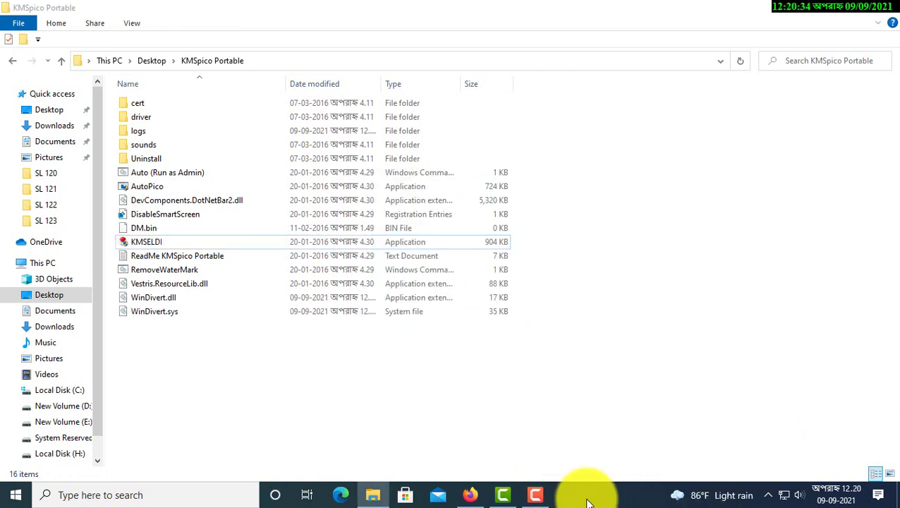
pyautogui.click(536, 496)
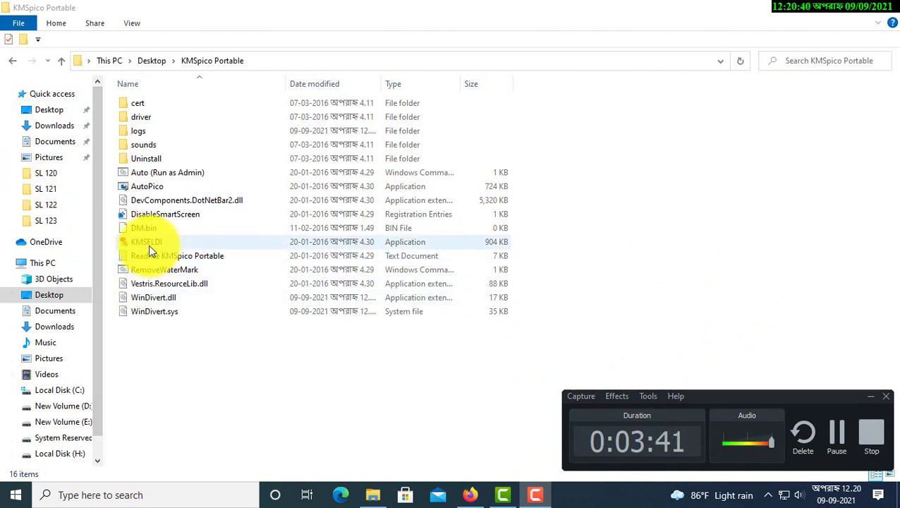
pyautogui.click(685, 261)
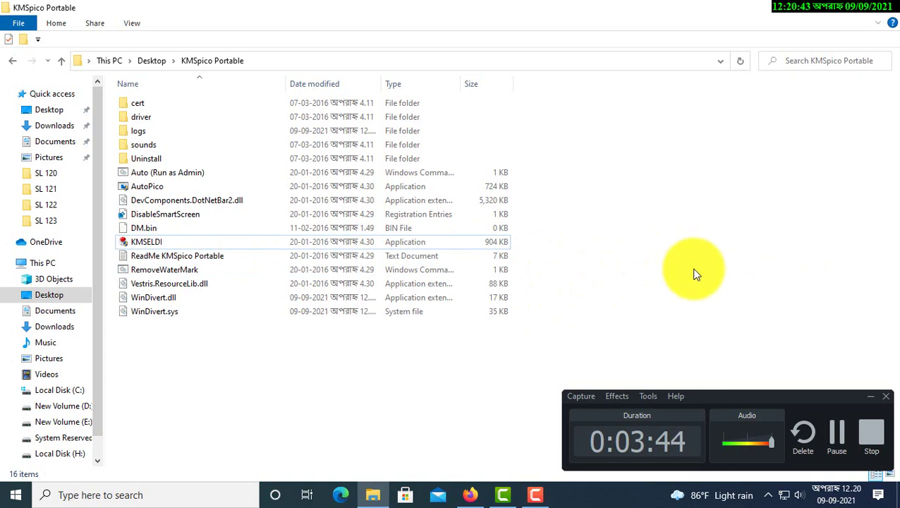
# - Show the desktop and open the Windows Personalization settings in a maximized window
pyautogui.click(860, 401)
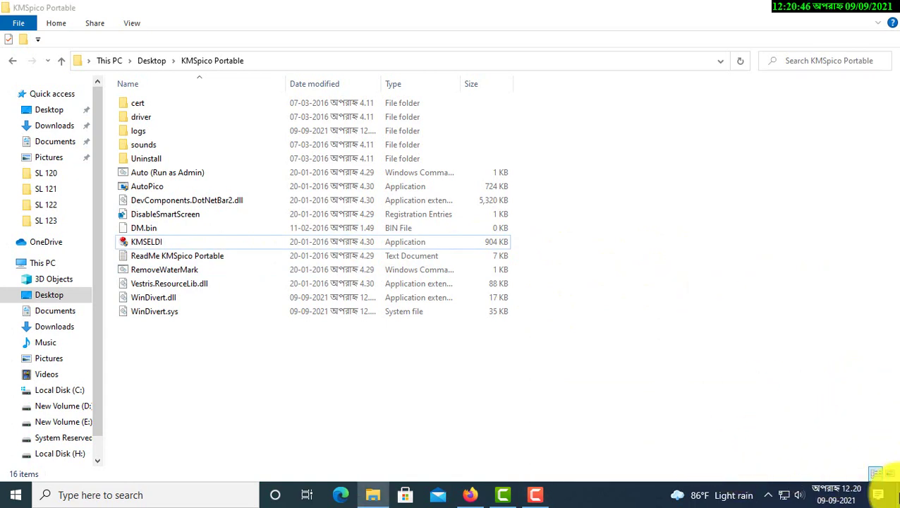
pyautogui.click(896, 494)
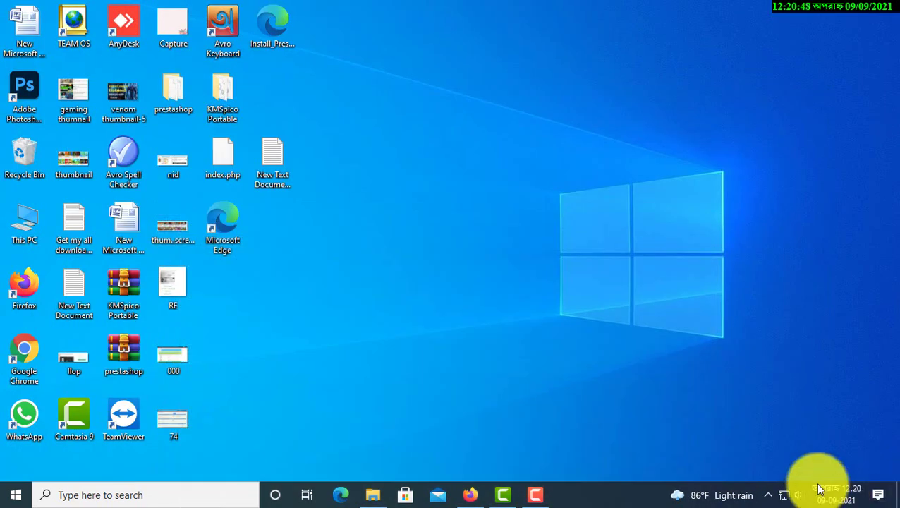
pyautogui.rightClick(463, 139)
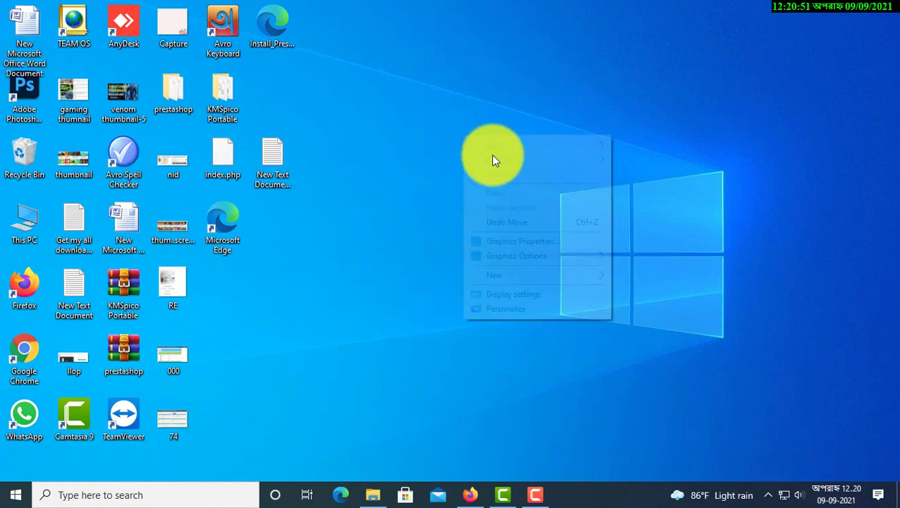
pyautogui.click(511, 307)
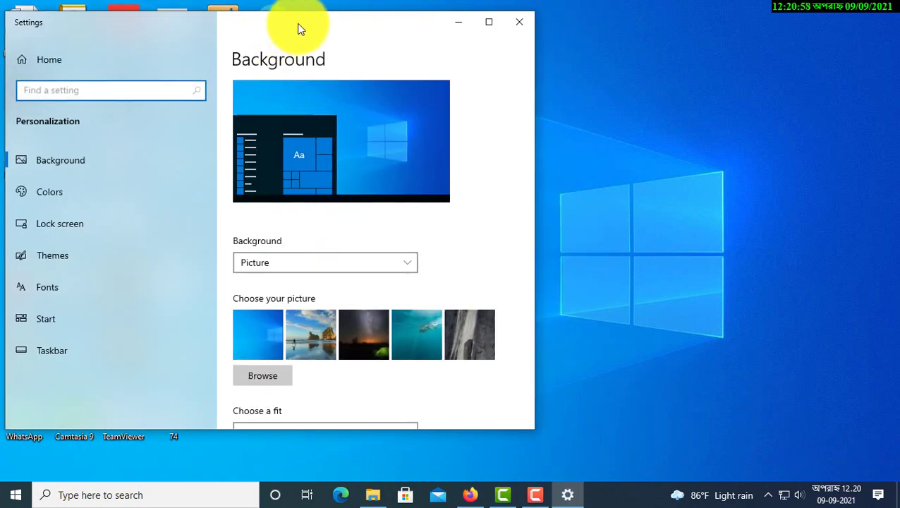
pyautogui.moveTo(298, 28); pyautogui.dragTo(300, 71)
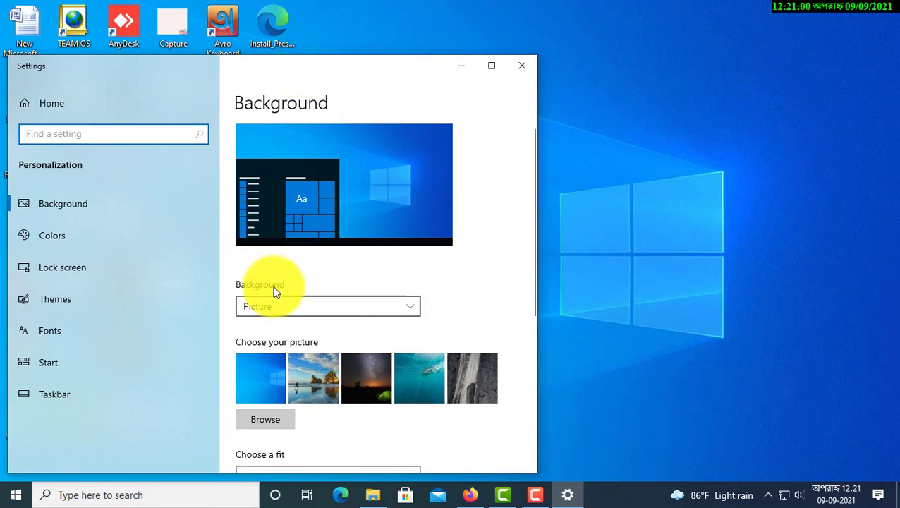
pyautogui.click(492, 67)
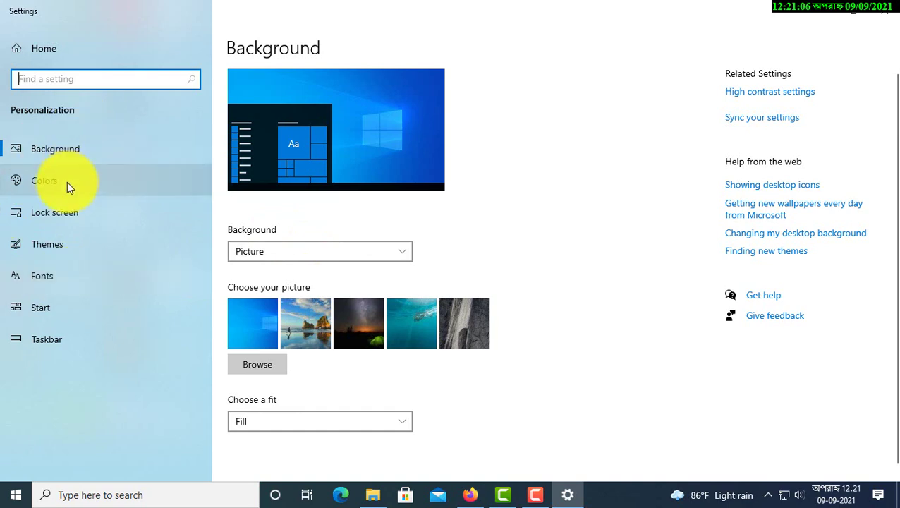
# - Apply the Windows (light) theme from the Themes settings and close Settings
pyautogui.click(60, 242)
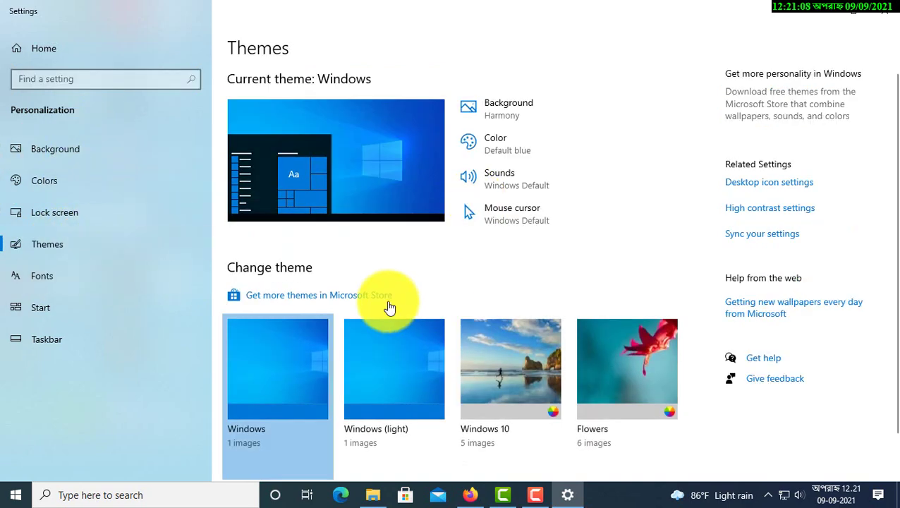
pyautogui.scroll(-1, 707, 257)
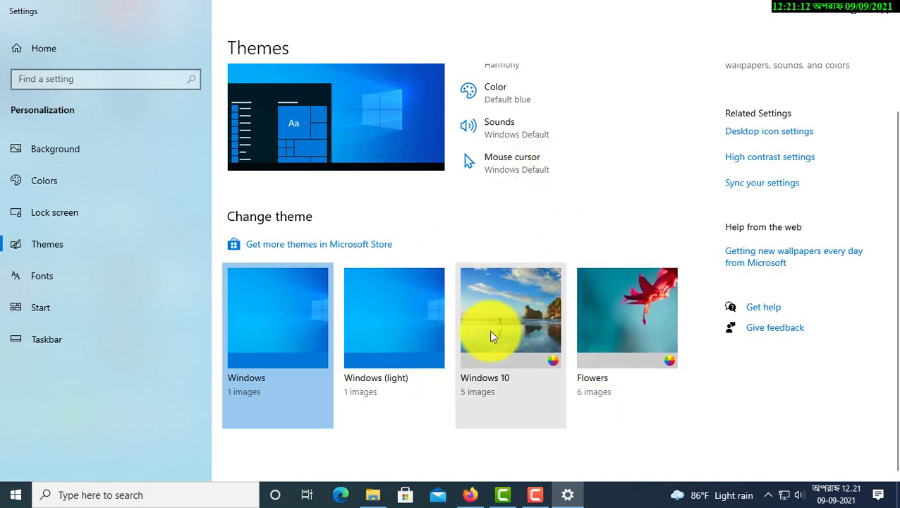
pyautogui.click(410, 344)
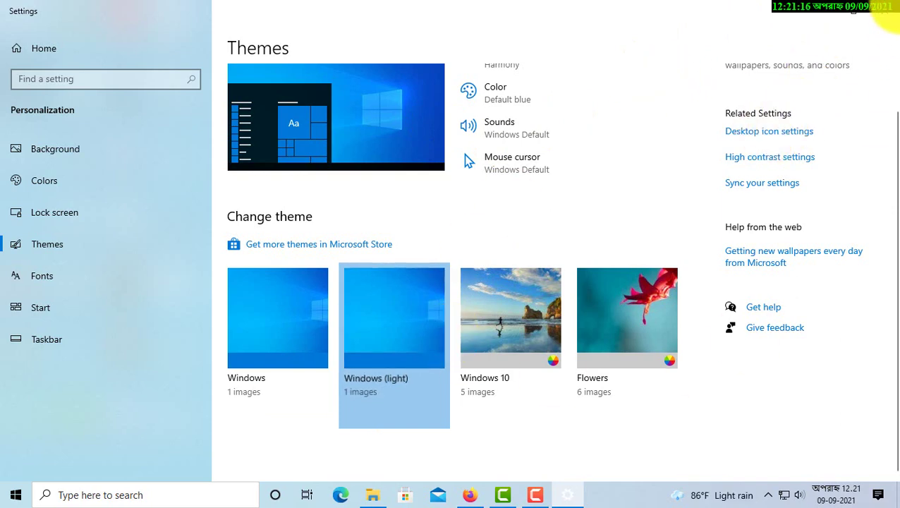
pyautogui.click(884, 12)
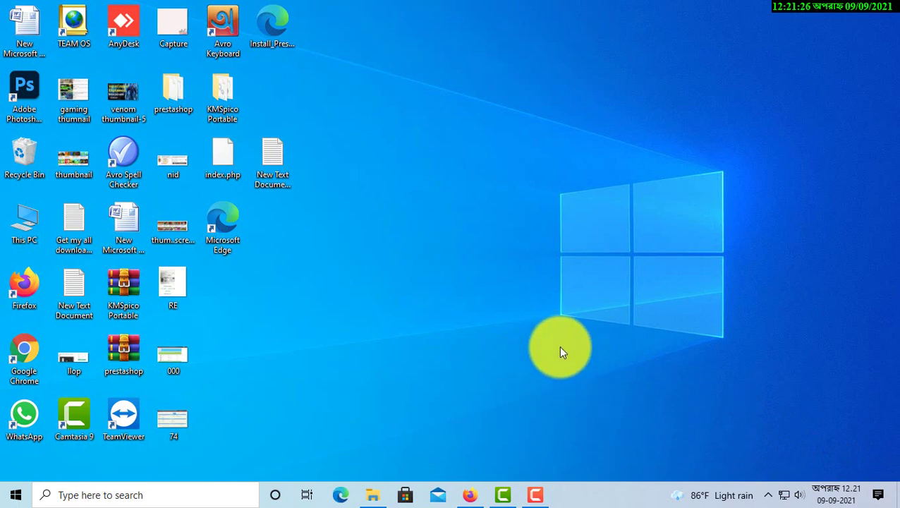
# - Check the Windows Security status among the hidden notification area icons
pyautogui.click(767, 497)
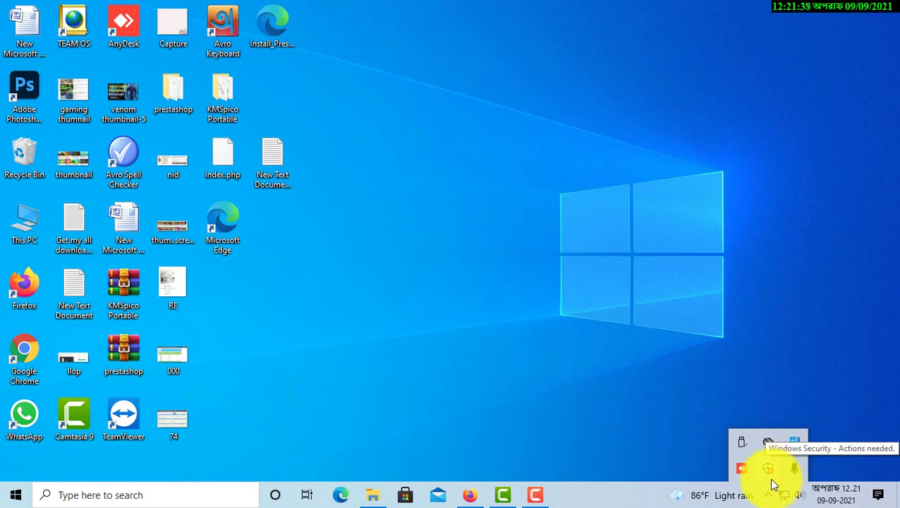
pyautogui.click(630, 279)
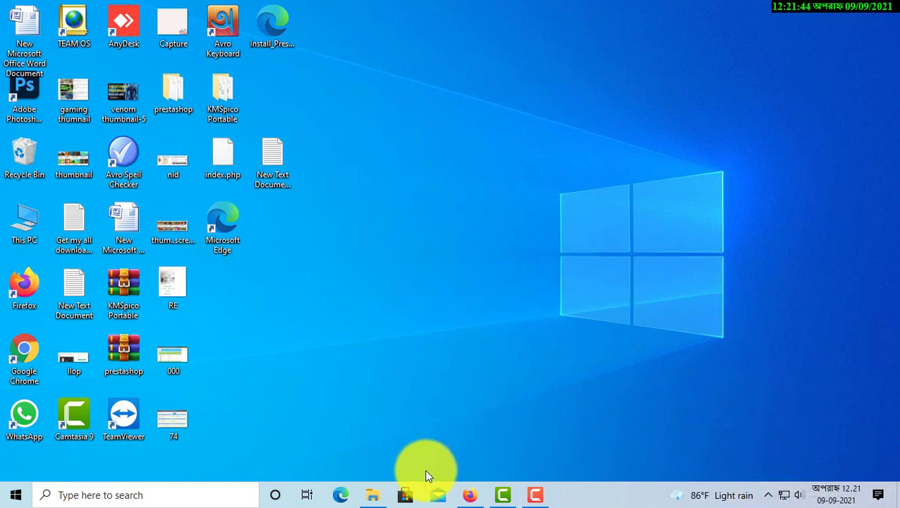
# - Review the KMSpico Portable folder on the Desktop in File Explorer and its MEGA download page in Firefox
pyautogui.click(374, 495)
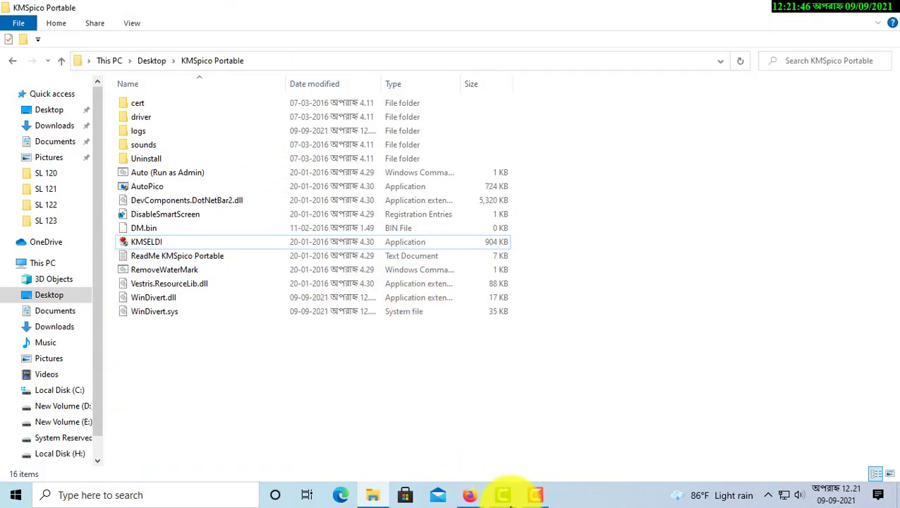
pyautogui.click(470, 501)
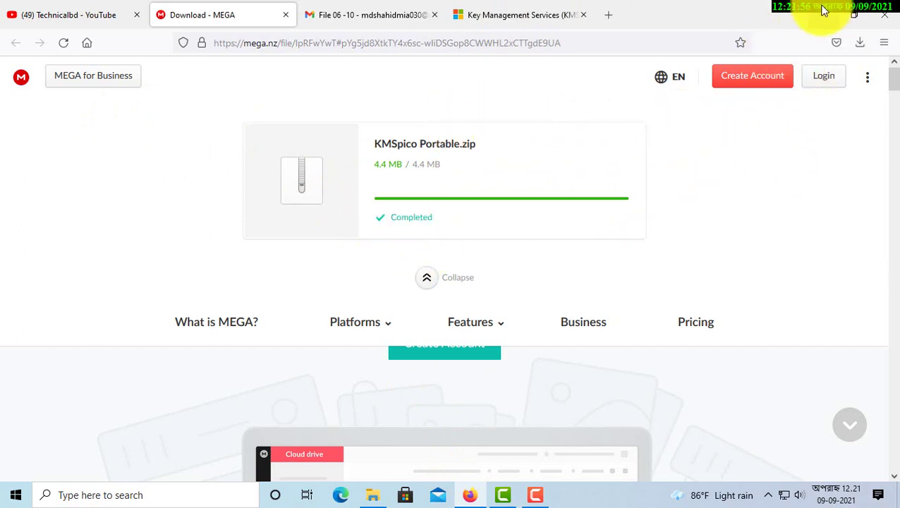
pyautogui.click(372, 495)
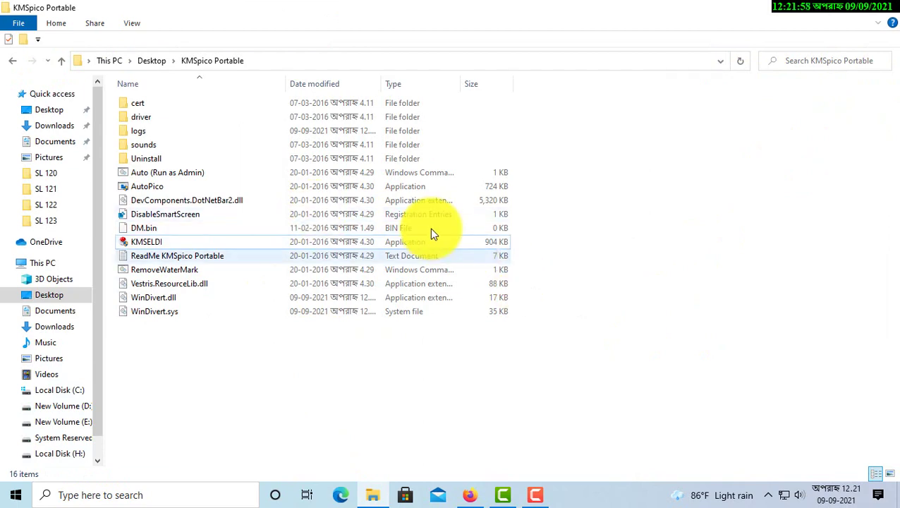
pyautogui.click(60, 62)
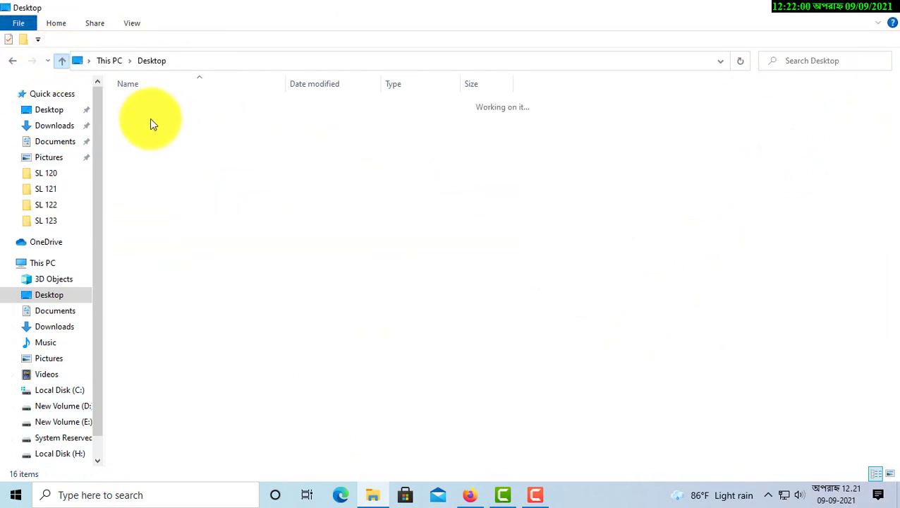
pyautogui.doubleClick(213, 104)
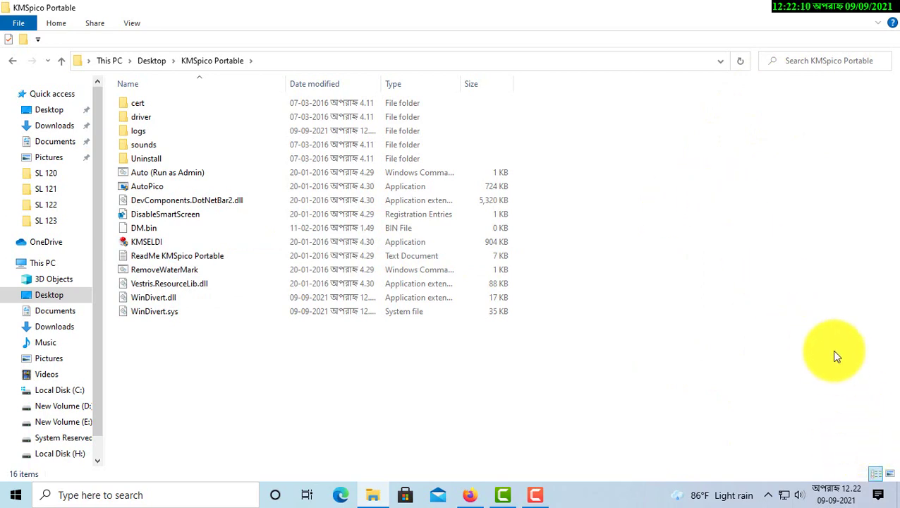
# - Close the KMSpico Portable folder window and minimize Firefox to return to the desktop
pyautogui.click(884, 7)
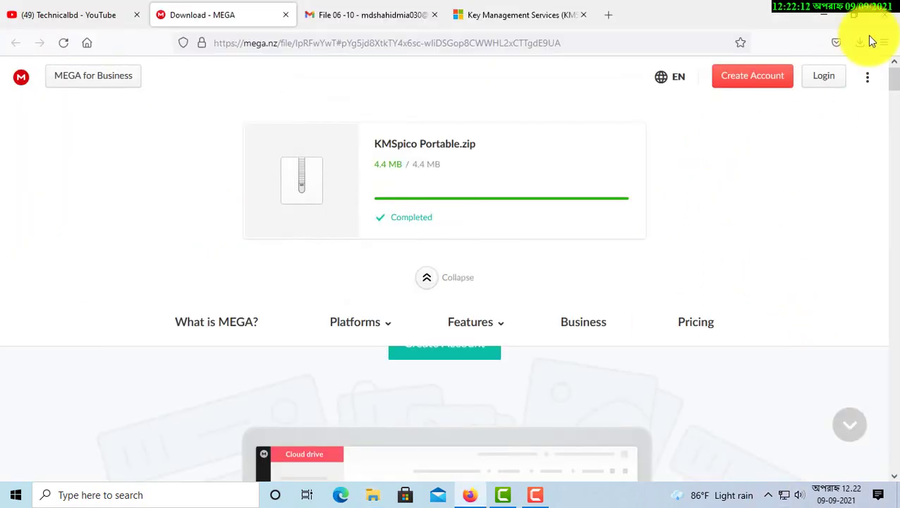
pyautogui.click(829, 7)
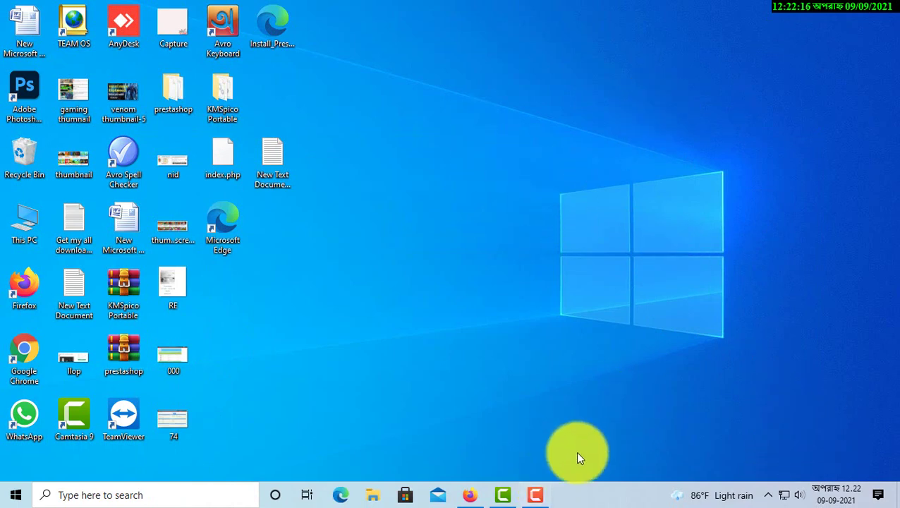
pyautogui.click(534, 493)
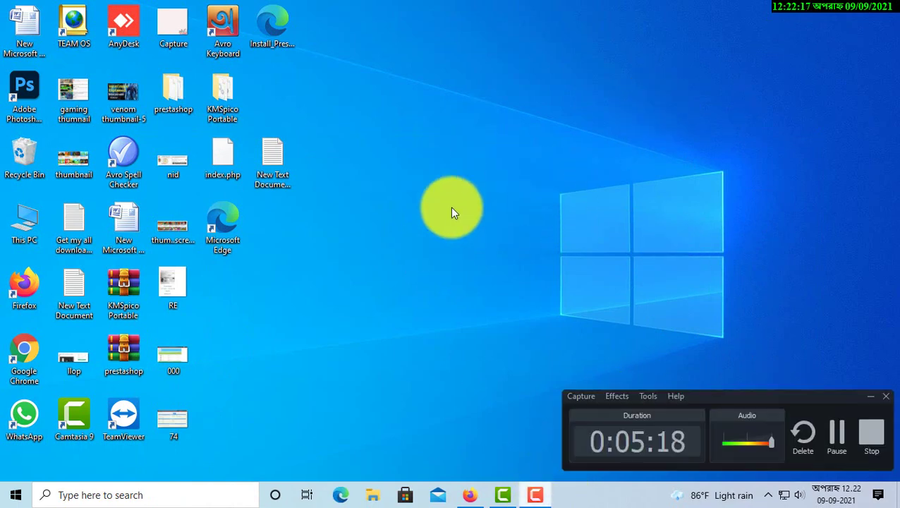
pyautogui.click(431, 173)
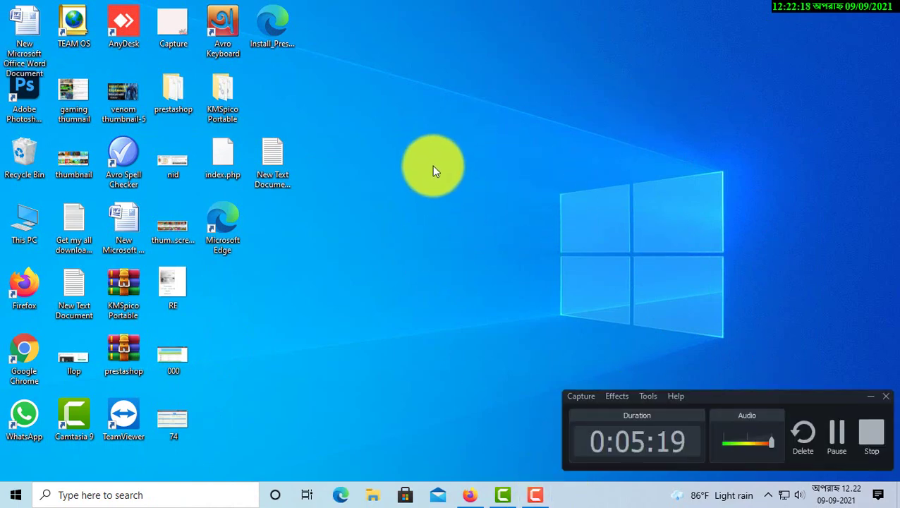
pyautogui.click(868, 400)
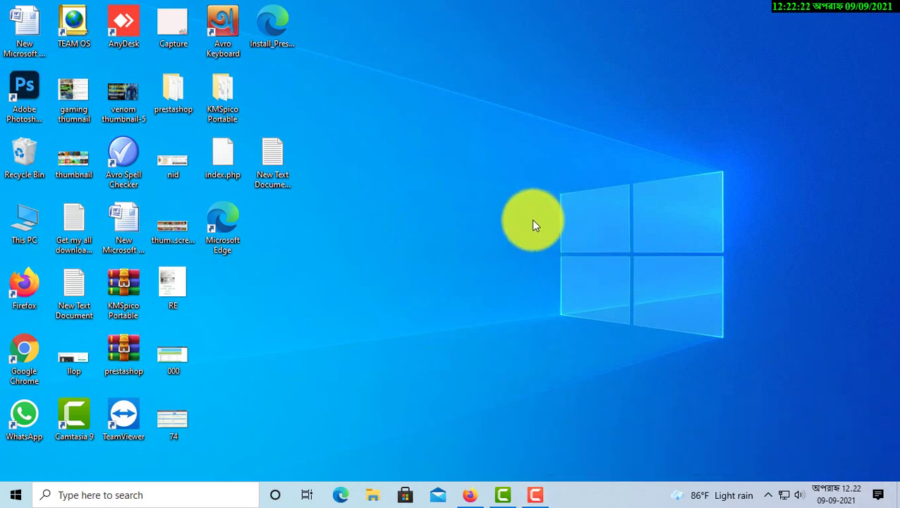